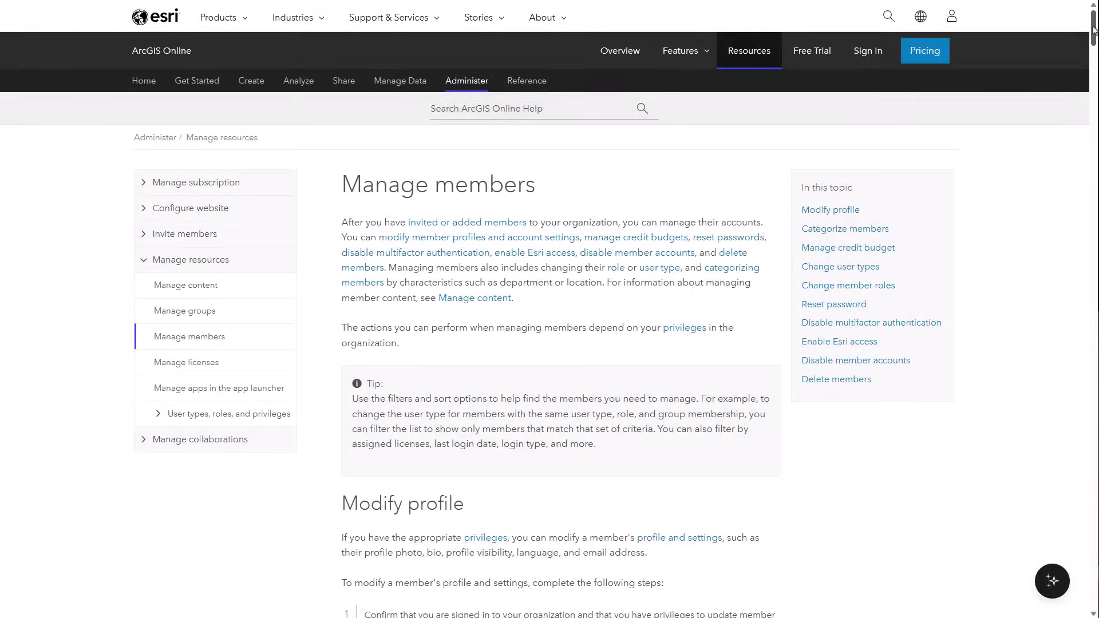
drag(1092, 30, 1092, 108)
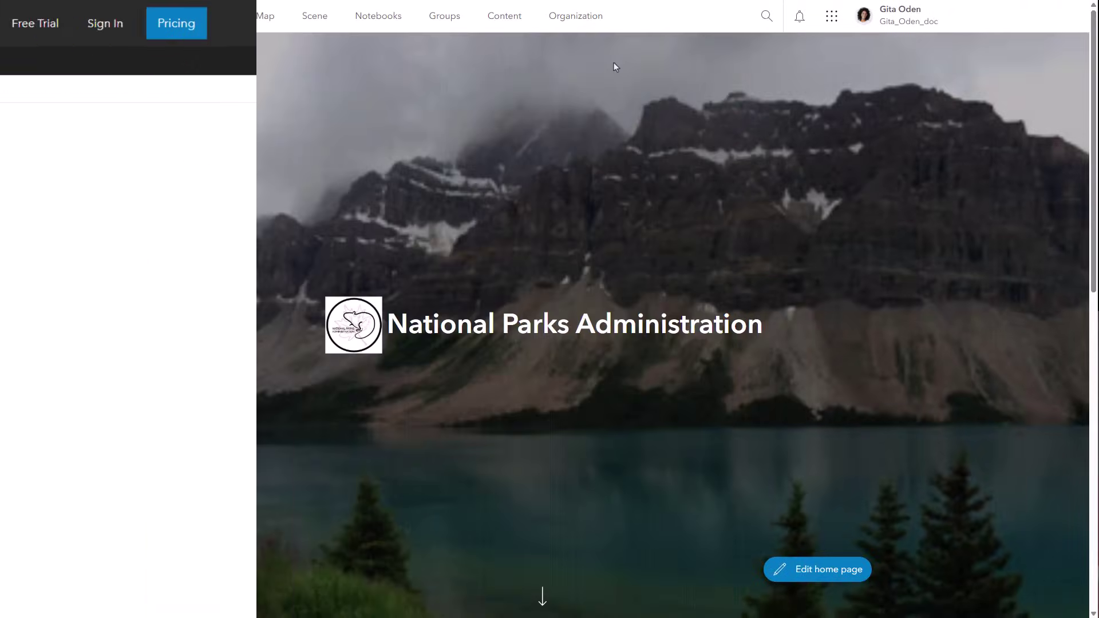
Go to the organization's Members list showing all 232 members.
click(583, 22)
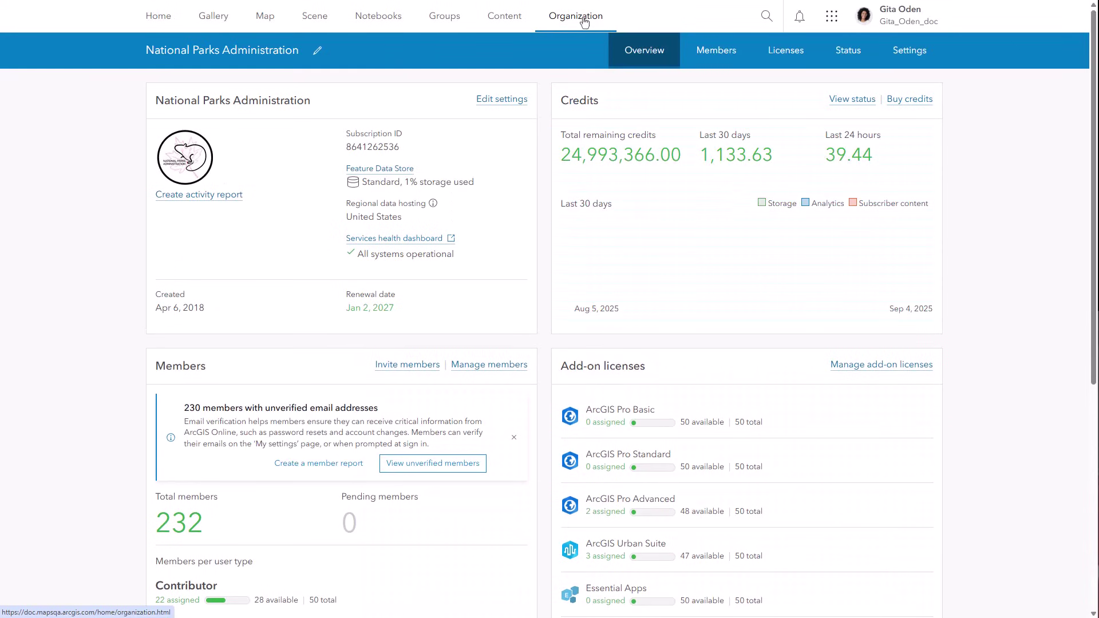
click(704, 58)
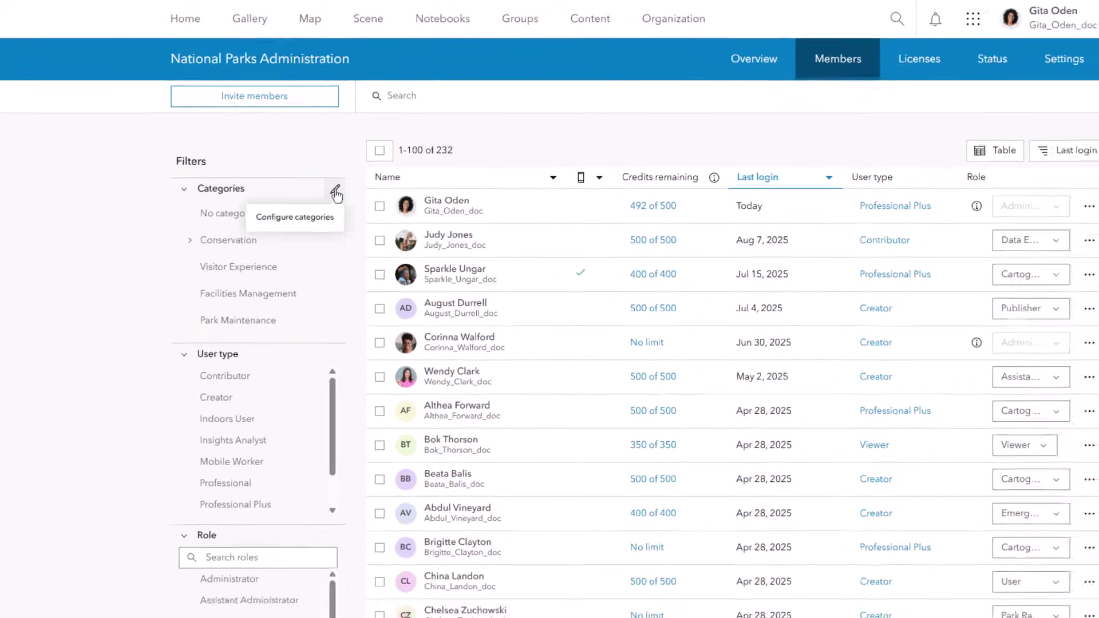
Add Banff, Fundy and Bruce Peninsula as subcategories under Visitor Experience in member category settings.
click(358, 207)
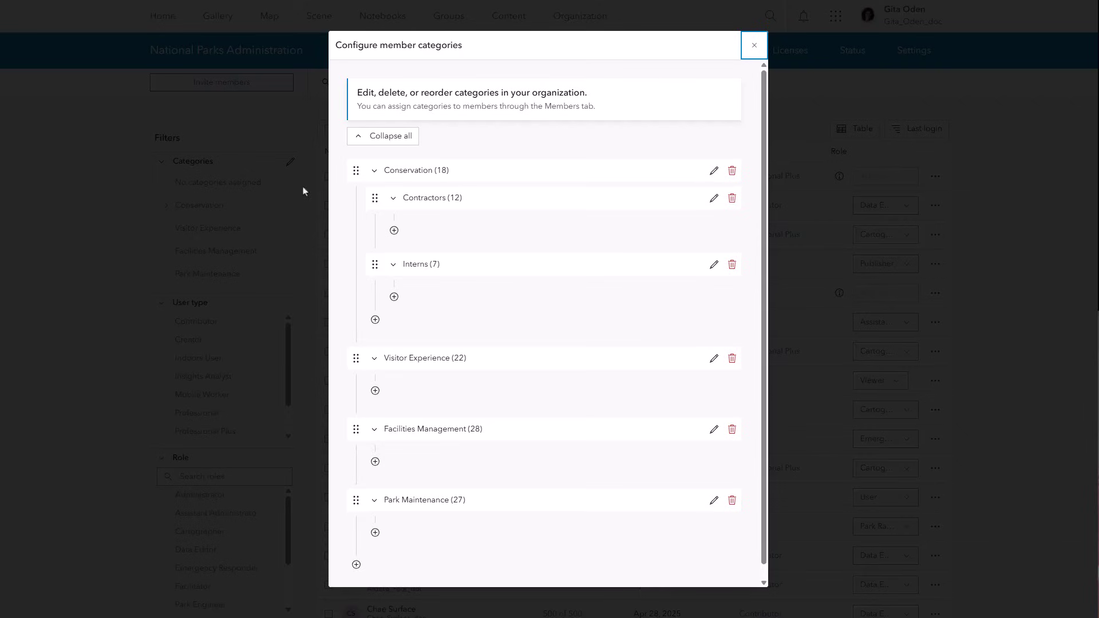
click(375, 392)
text(Banff)
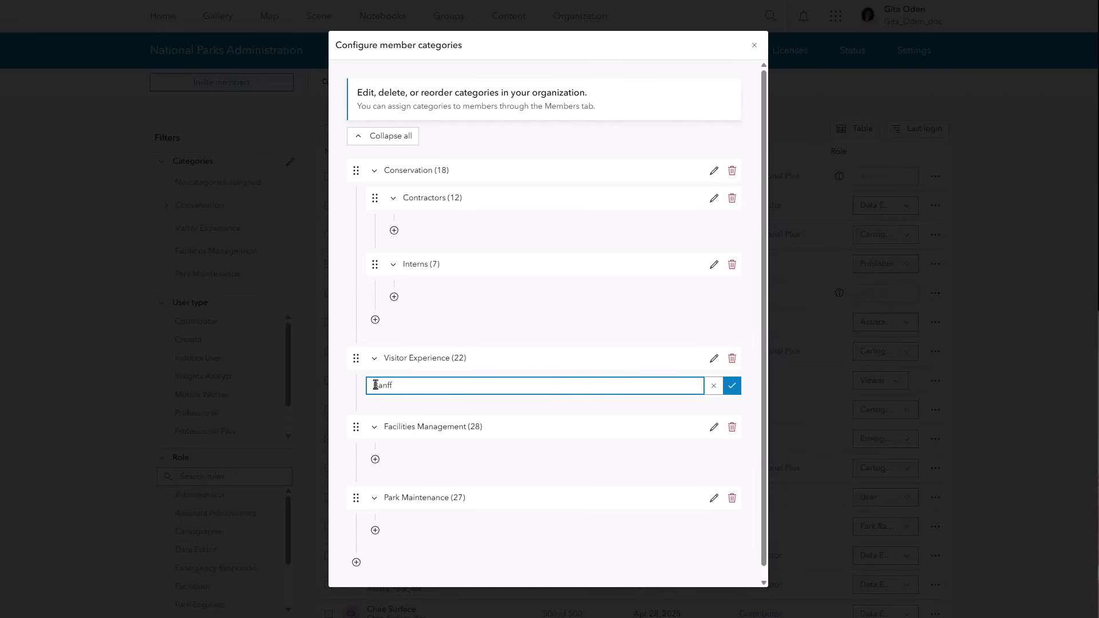
click(736, 392)
click(375, 447)
text(Fundy)
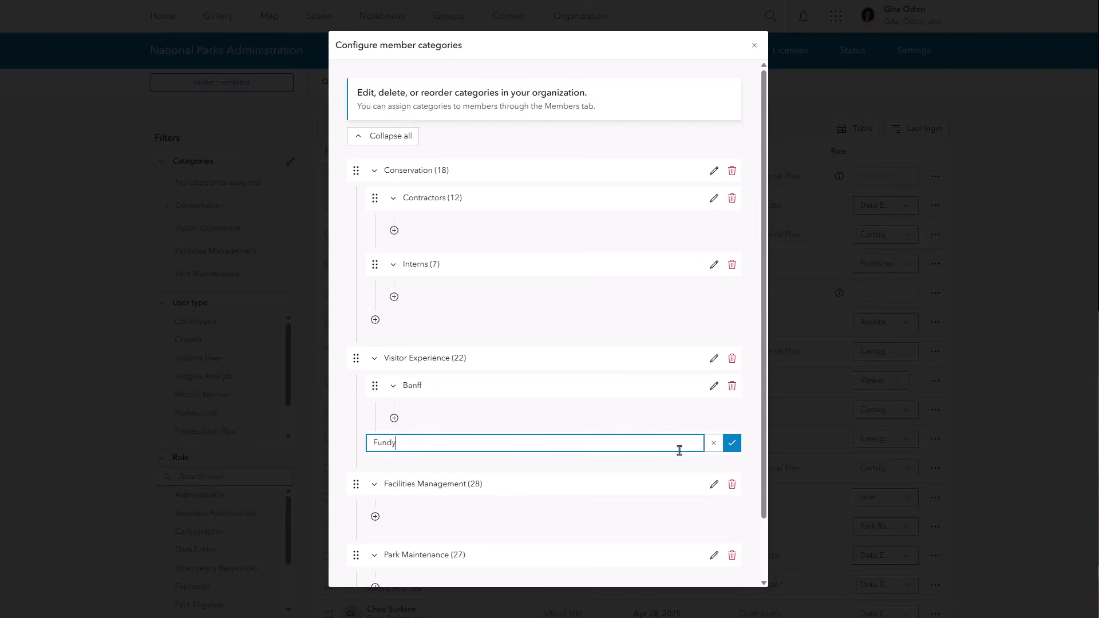
key(Return)
click(375, 508)
text(Bruce Peninsula)
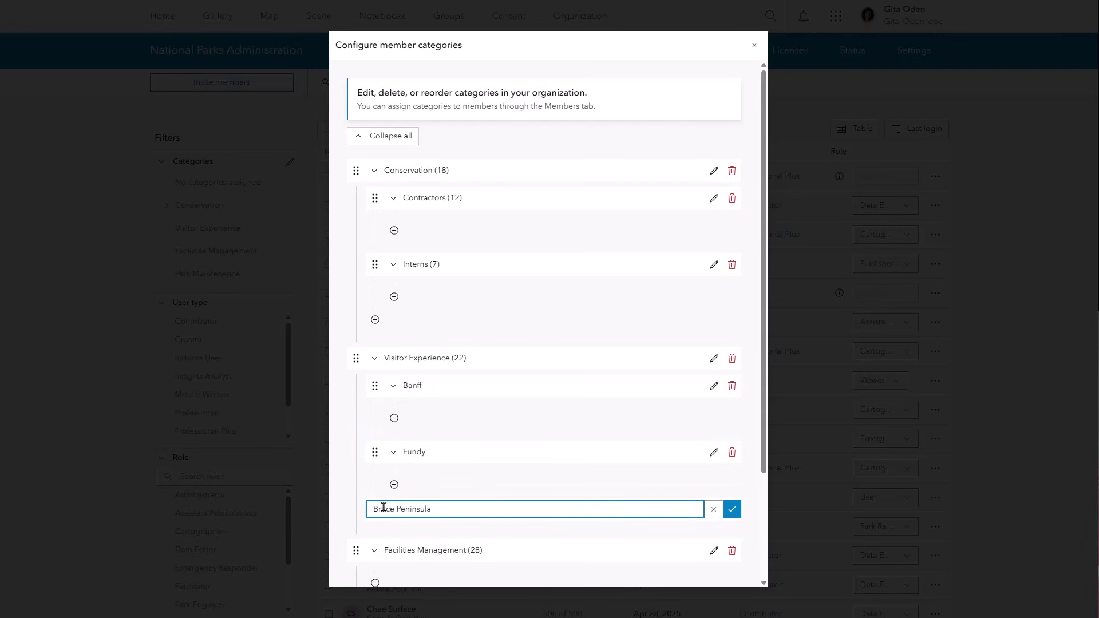
click(732, 509)
scroll(738, 429, down, 3)
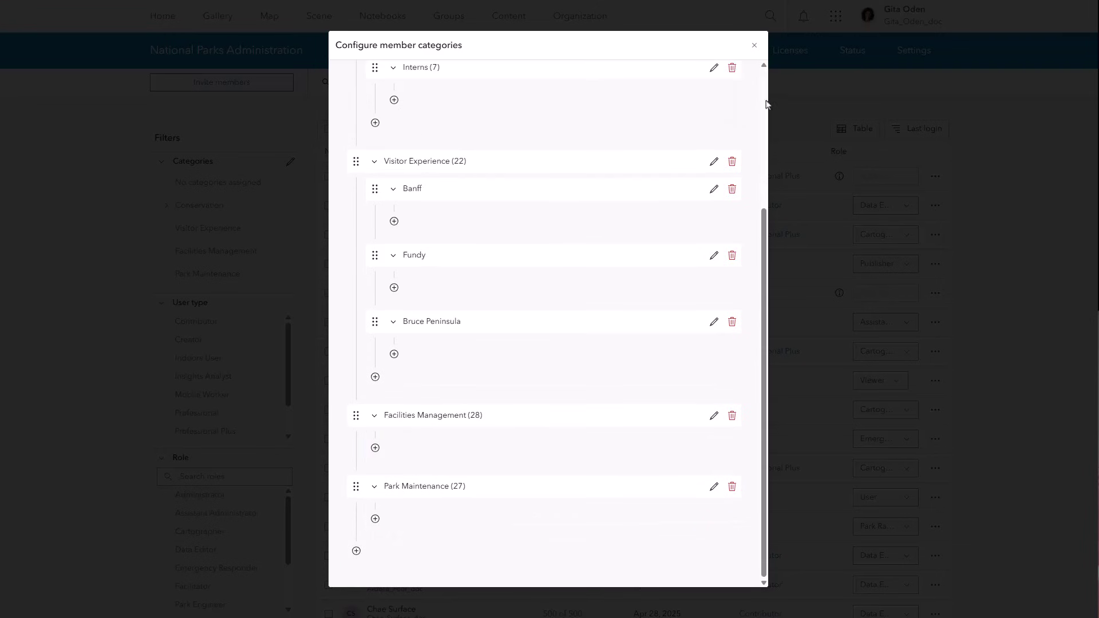
Filter to Visitor Experience and categorize five selected members into the Banff subcategory.
click(754, 45)
click(204, 229)
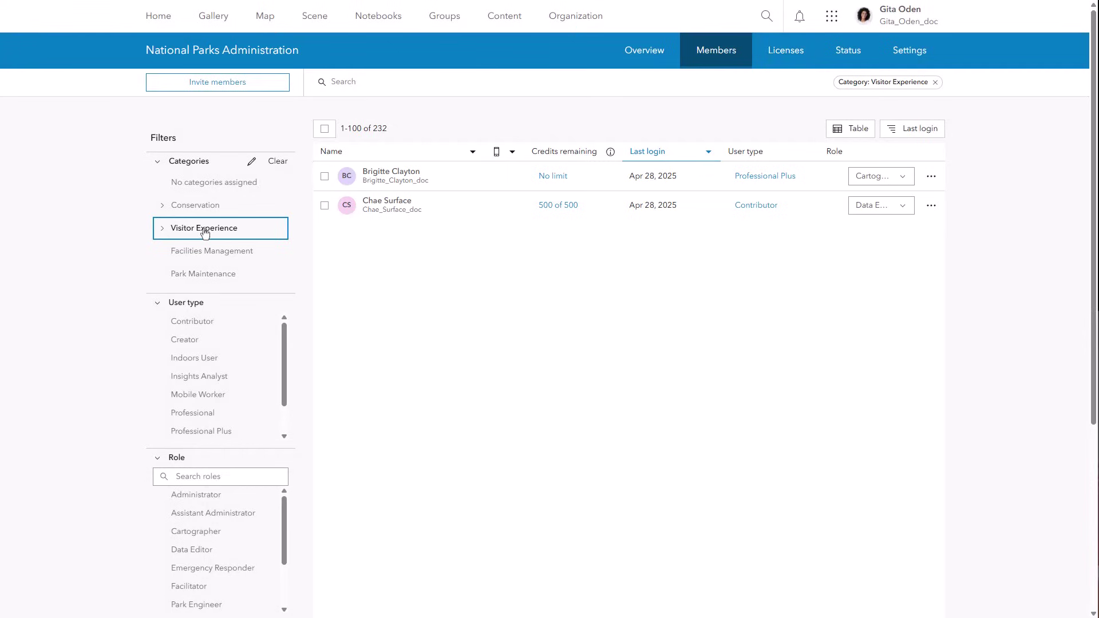
click(324, 177)
click(325, 205)
click(325, 234)
click(325, 263)
click(325, 292)
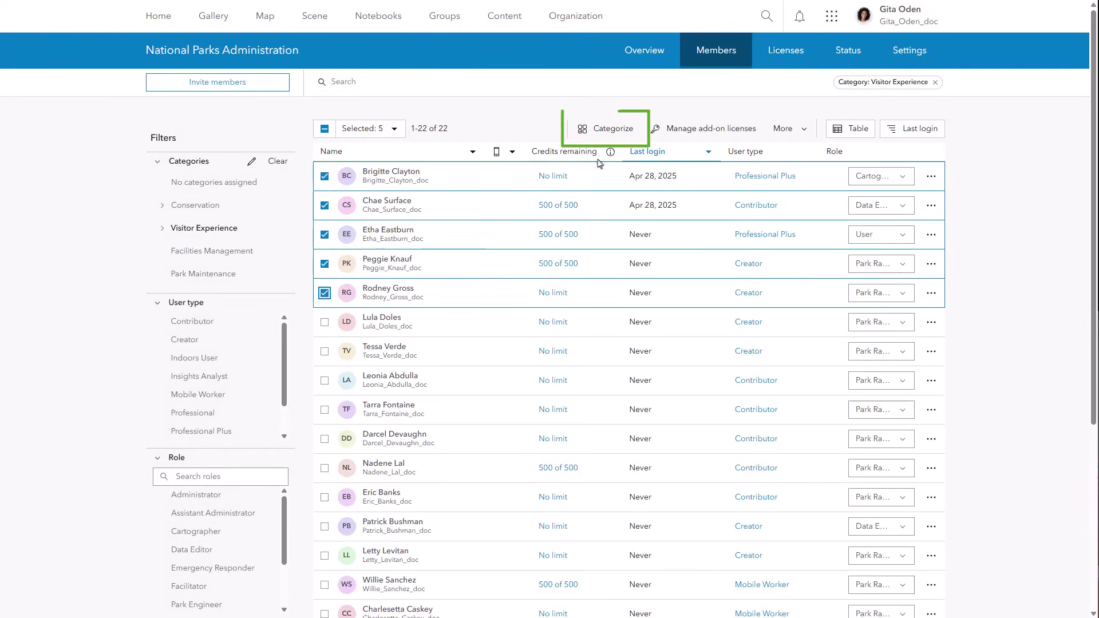
click(627, 137)
click(33, 151)
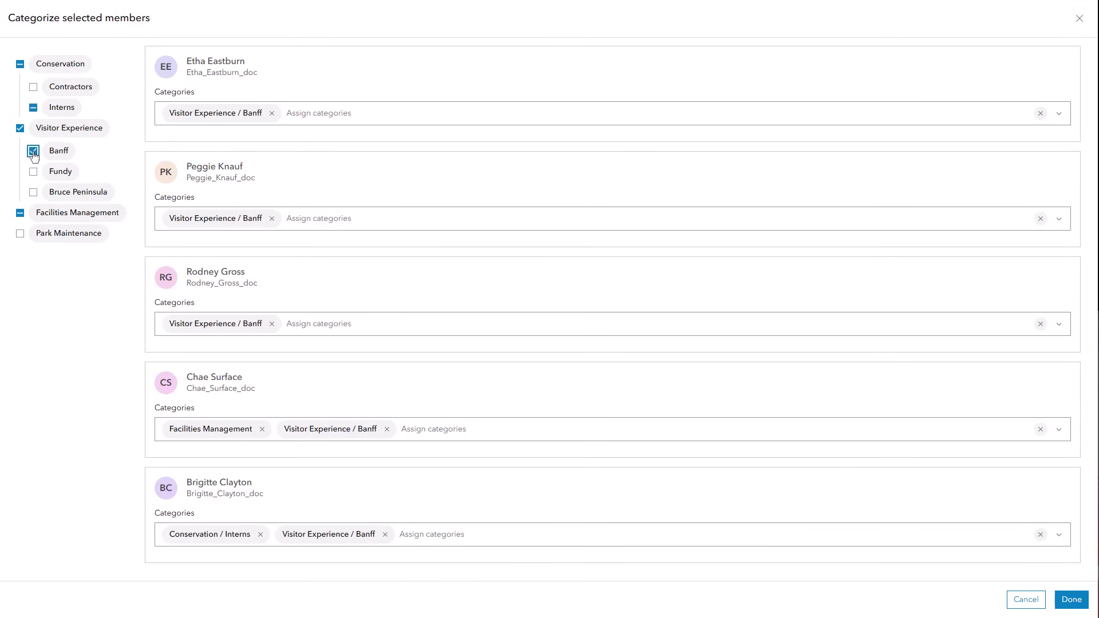
click(1070, 600)
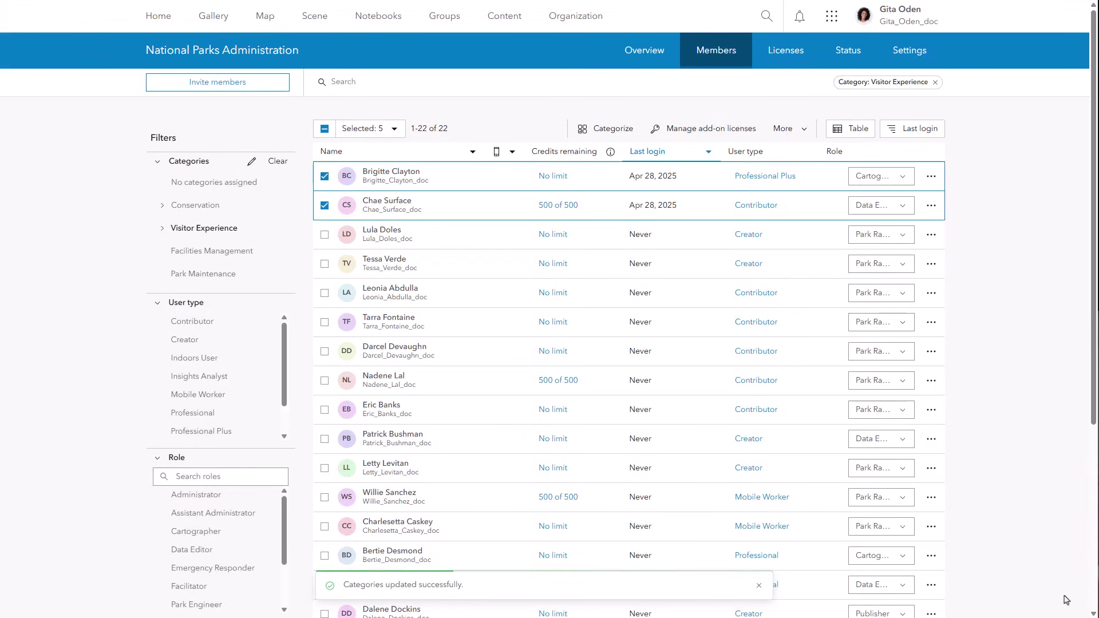
Categorize six other Visitor Experience members into the Fundy subcategory.
click(324, 130)
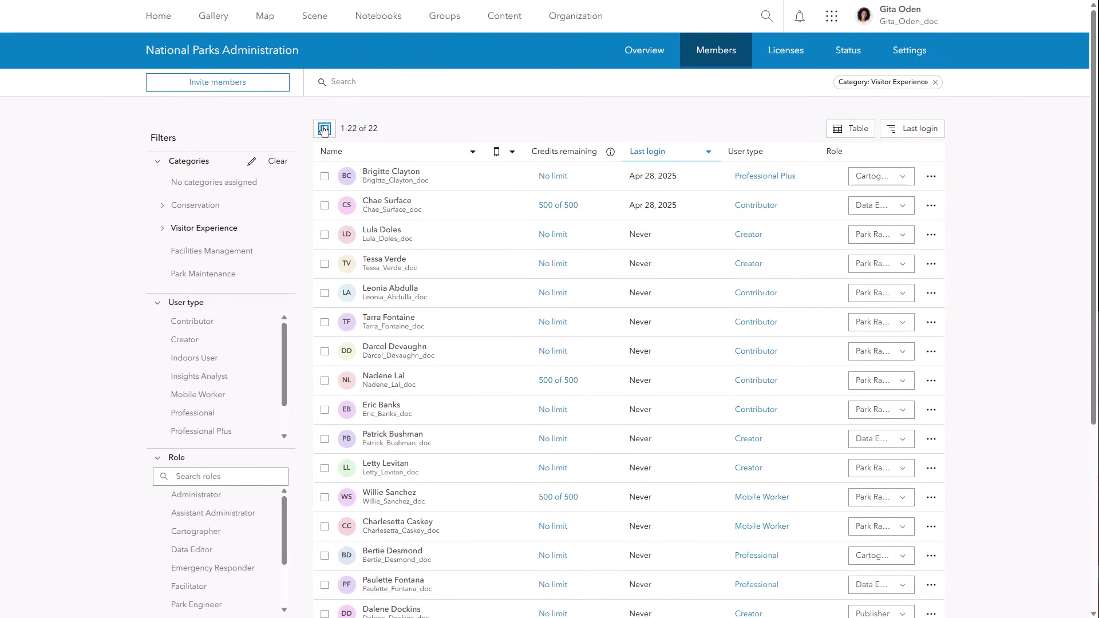
click(325, 351)
click(325, 322)
click(325, 293)
click(325, 263)
click(324, 234)
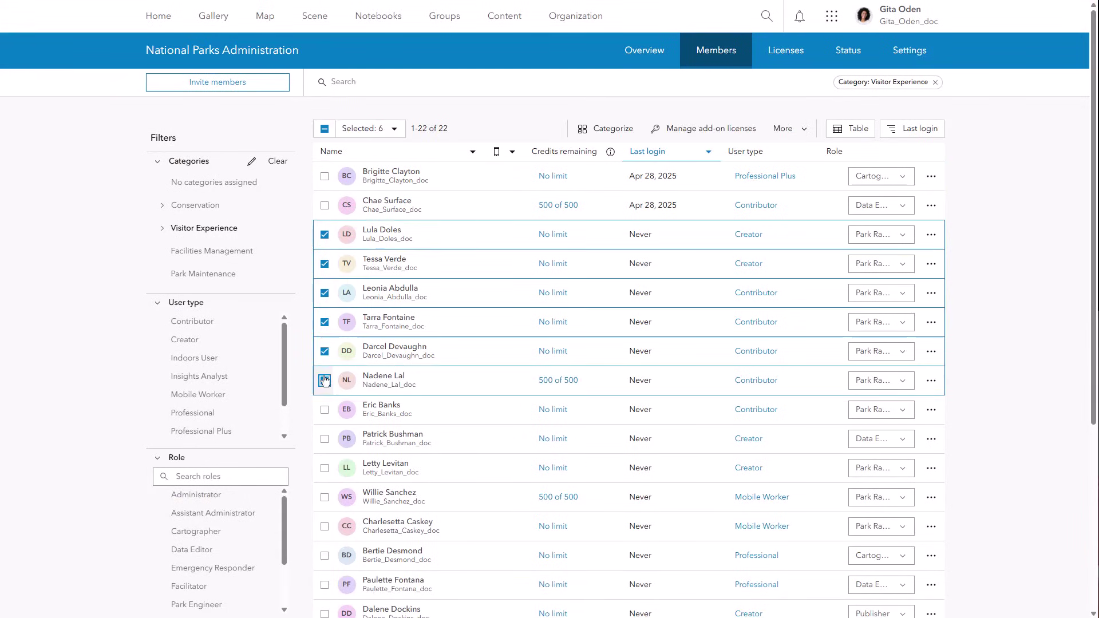
click(595, 128)
click(33, 172)
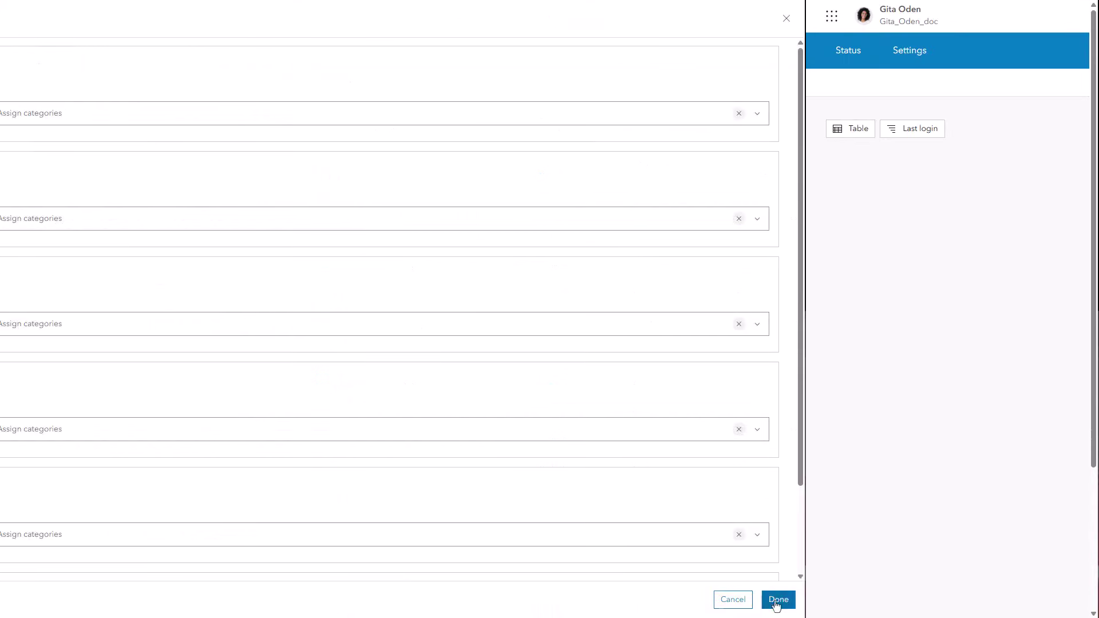
Filter to Fundy, select four members and show the More bulk actions list.
click(197, 267)
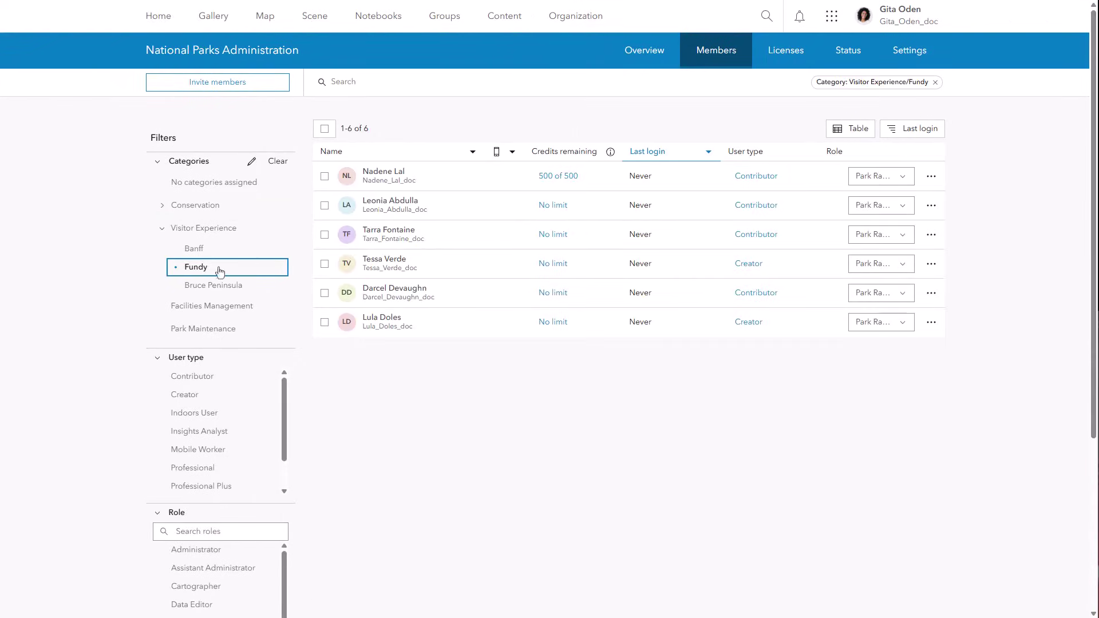
click(325, 234)
click(325, 264)
click(325, 293)
click(324, 323)
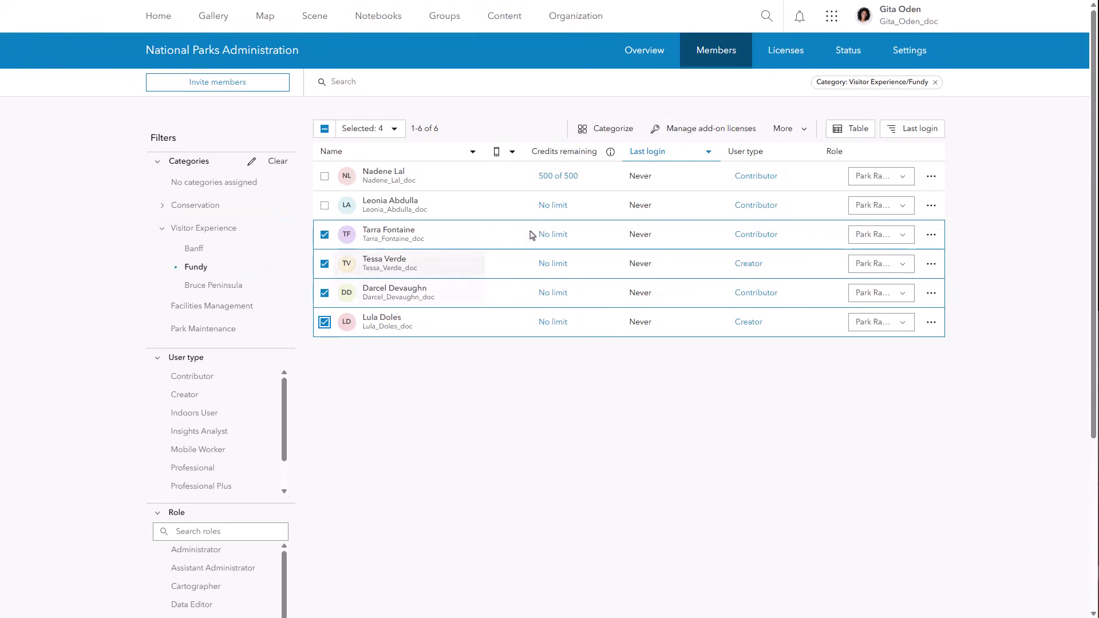
click(781, 129)
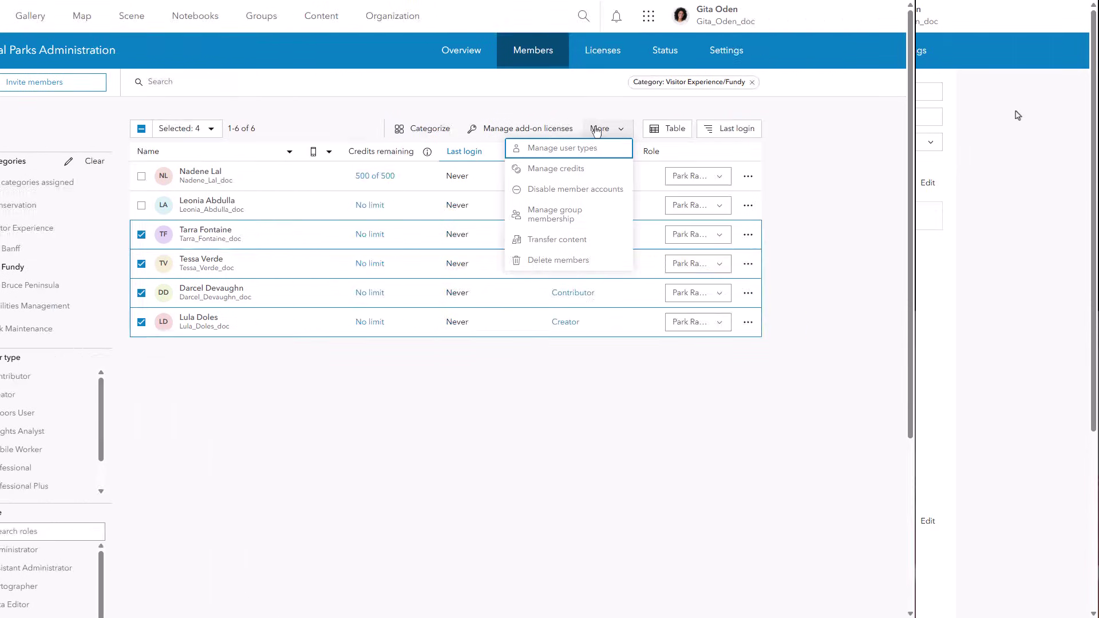
Narrow the group's invite list to Bruce Peninsula and check all four members for adding.
click(910, 97)
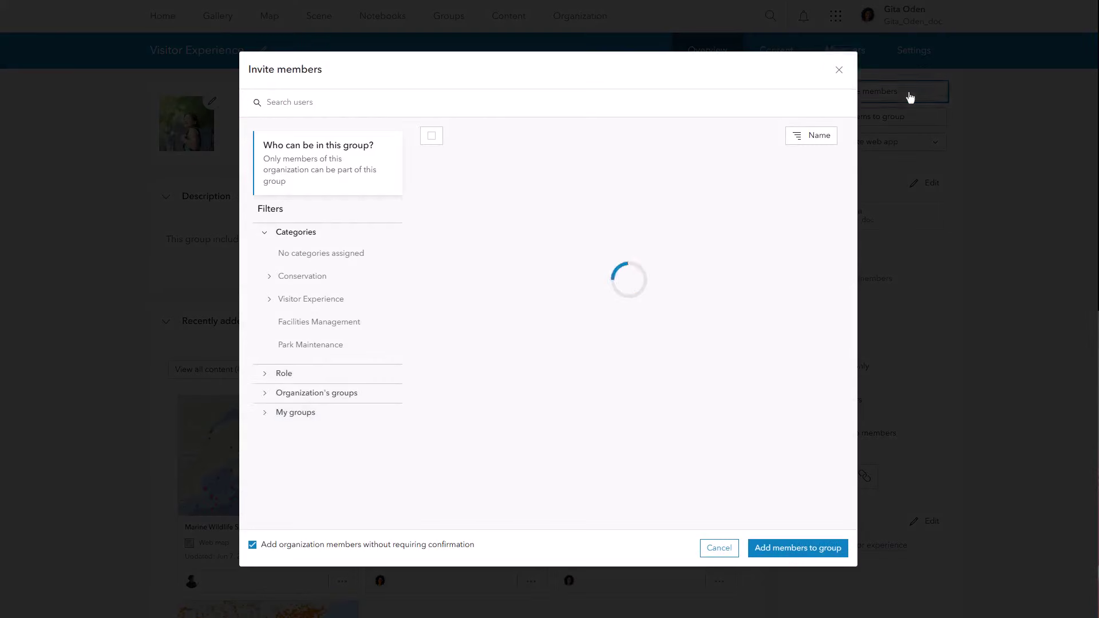
click(270, 301)
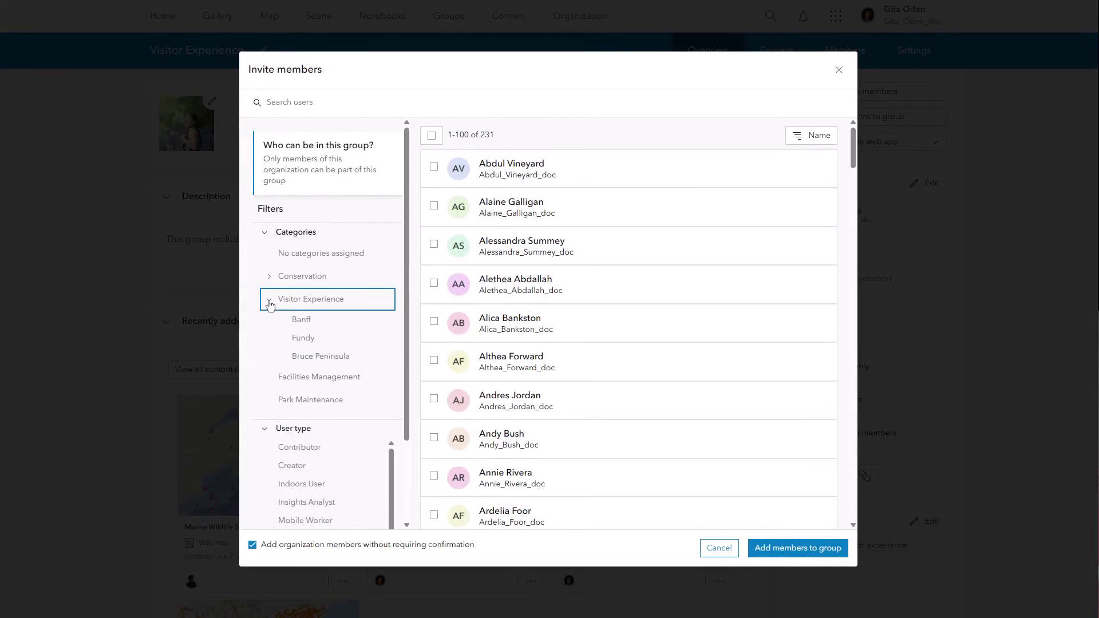
click(299, 358)
click(433, 243)
click(434, 206)
click(433, 167)
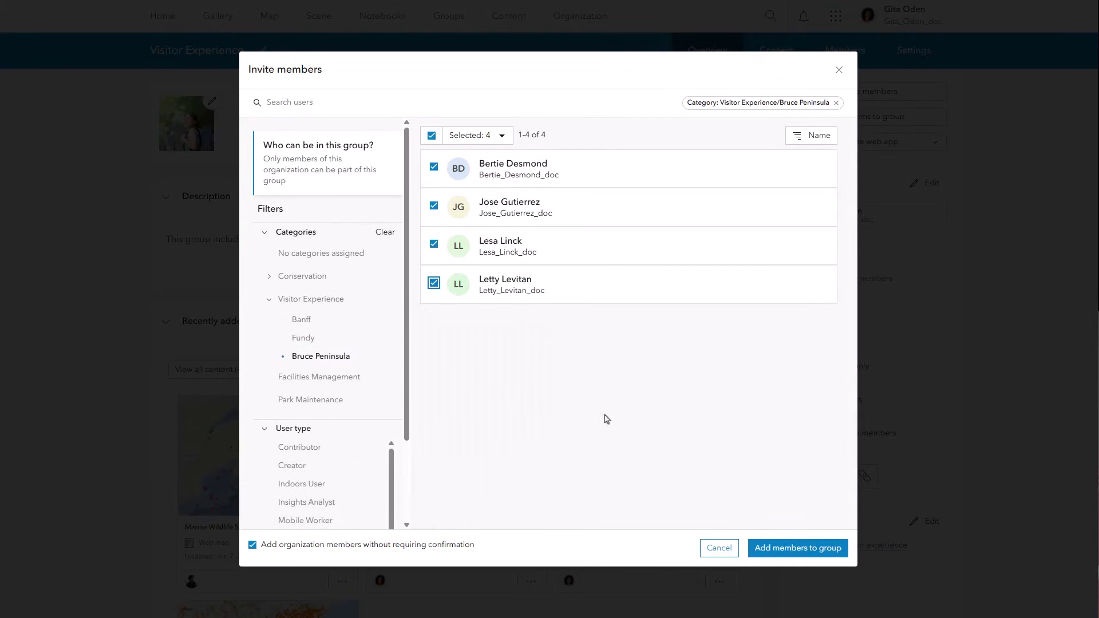